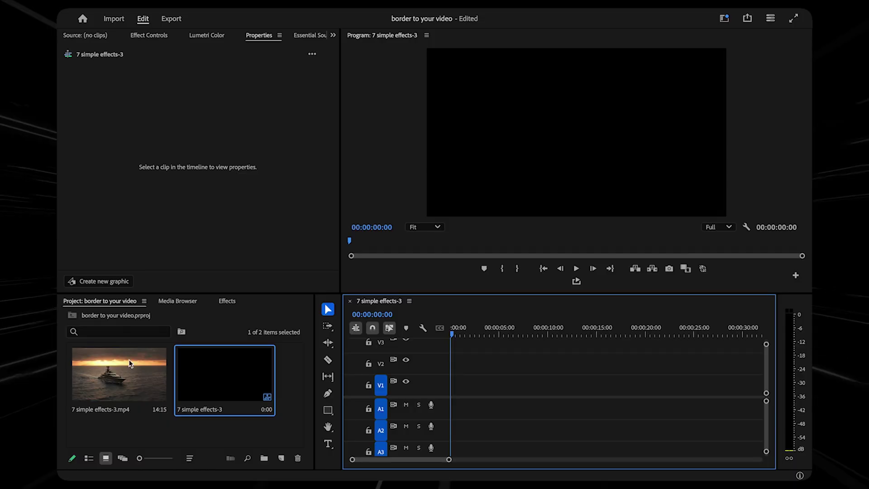
Add the yacht clip to V1 at 74% scale and draw a full-frame rectangle over it
left_click_drag(129, 363, 460, 400)
left_click(478, 391)
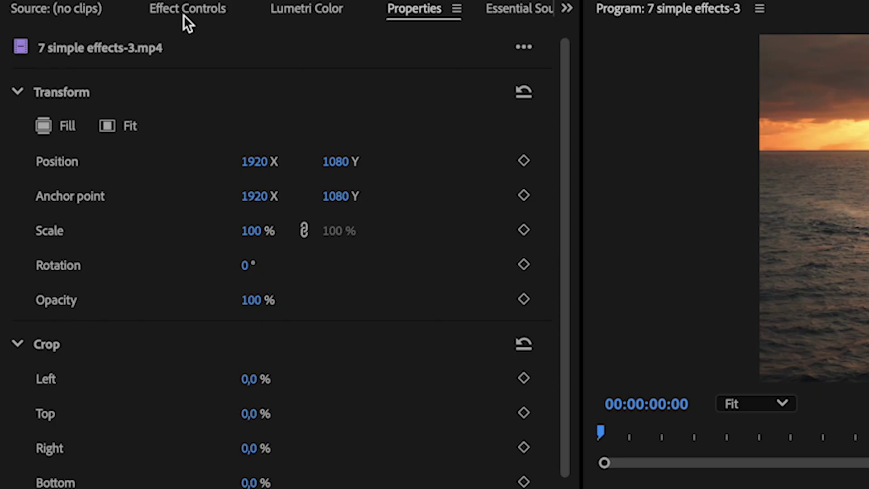
left_click(183, 15)
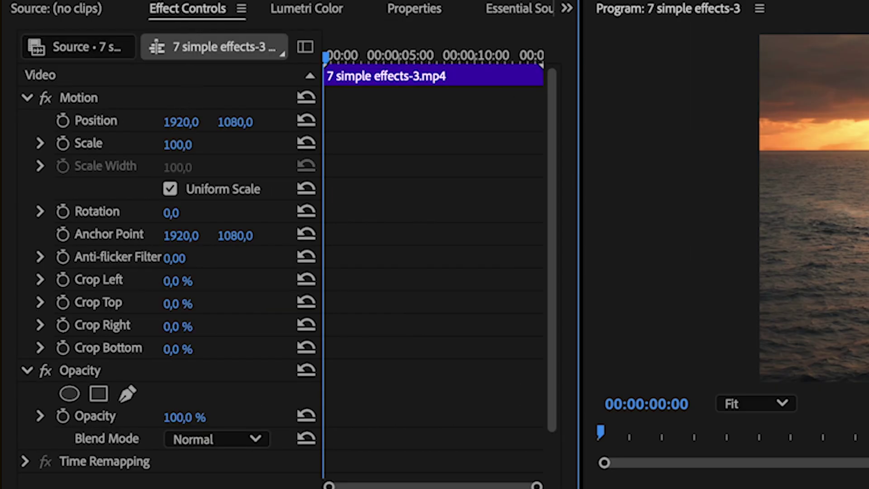
type("74")
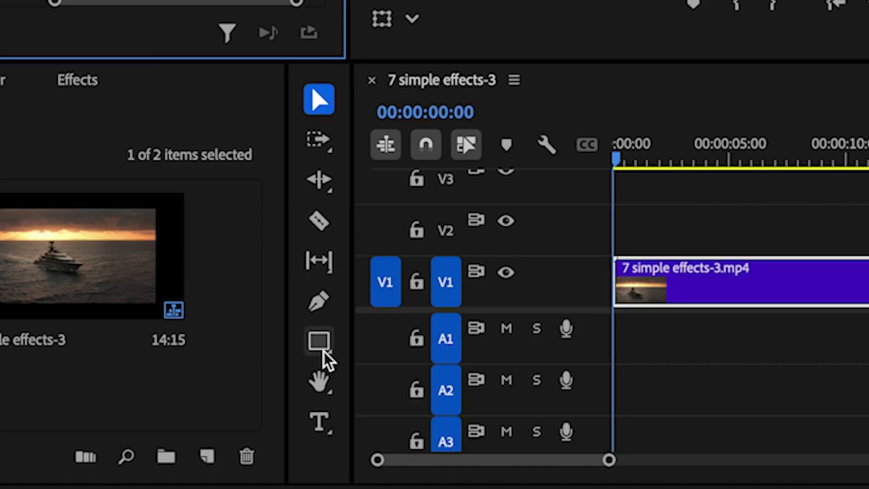
left_click(320, 343)
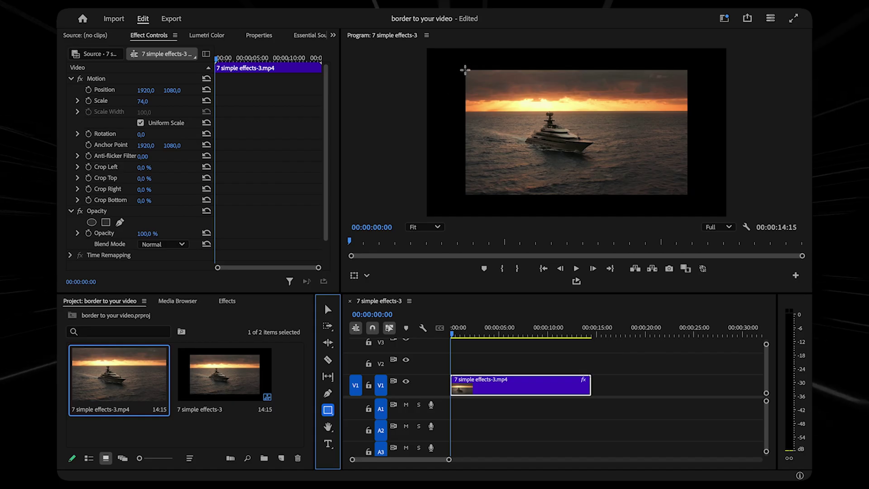
left_click_drag(465, 71, 689, 197)
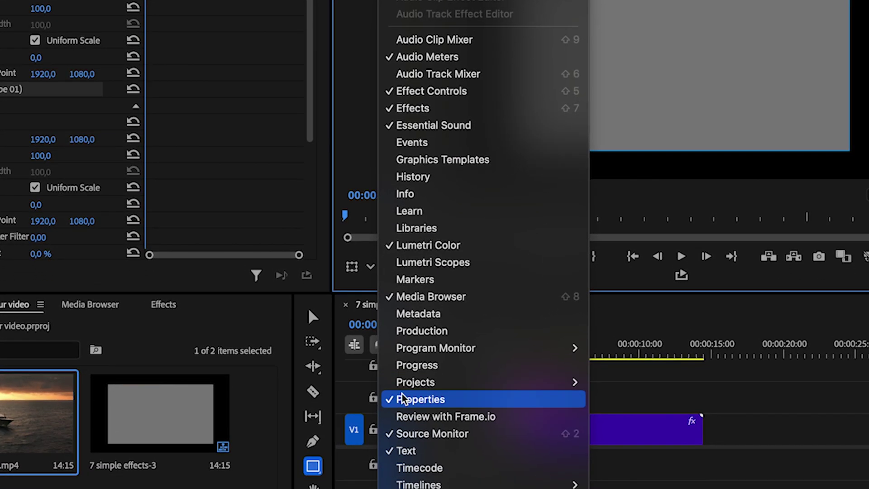
Turn off the rectangle's fill and give it a 78 px white Inner-aligned stroke
left_click(421, 418)
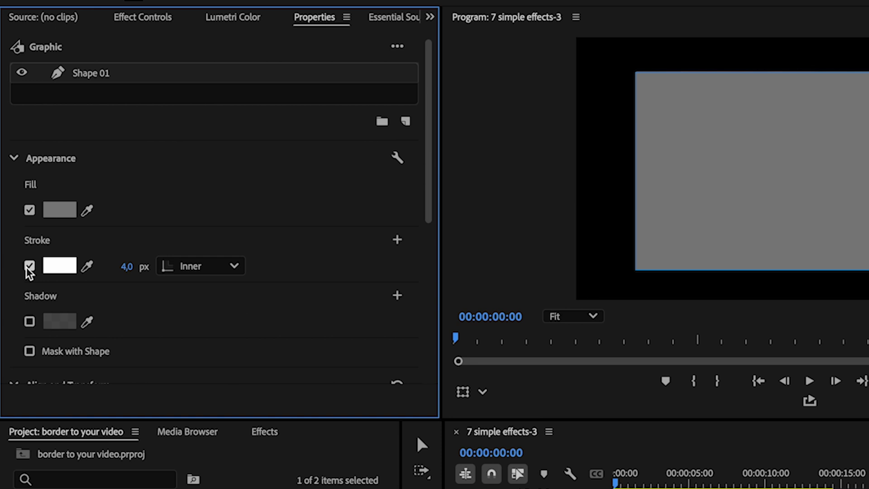
left_click(30, 211)
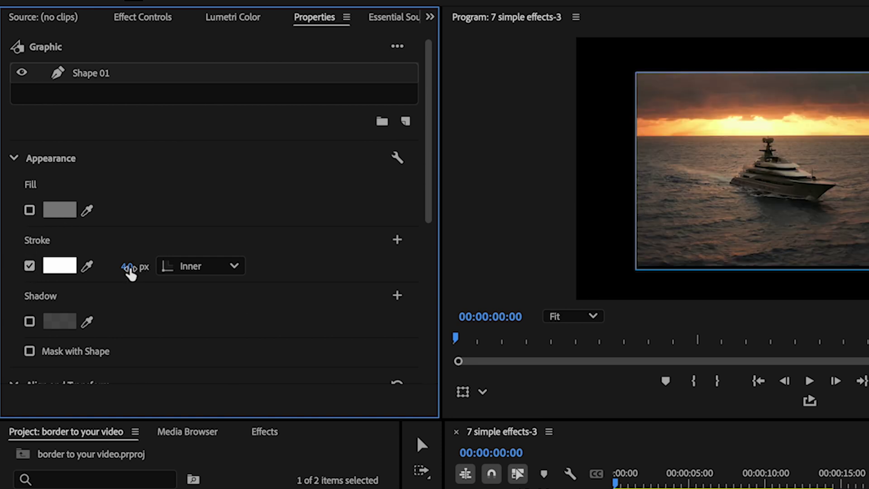
left_click_drag(127, 265, 191, 265)
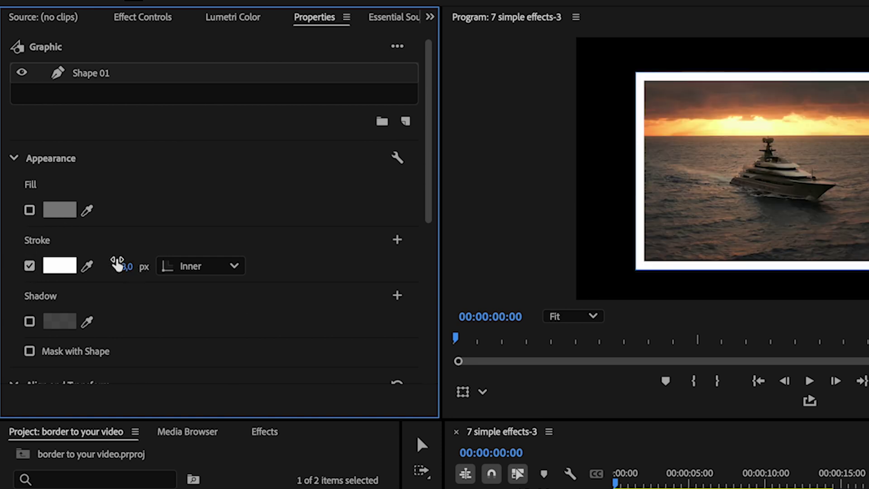
left_click(229, 267)
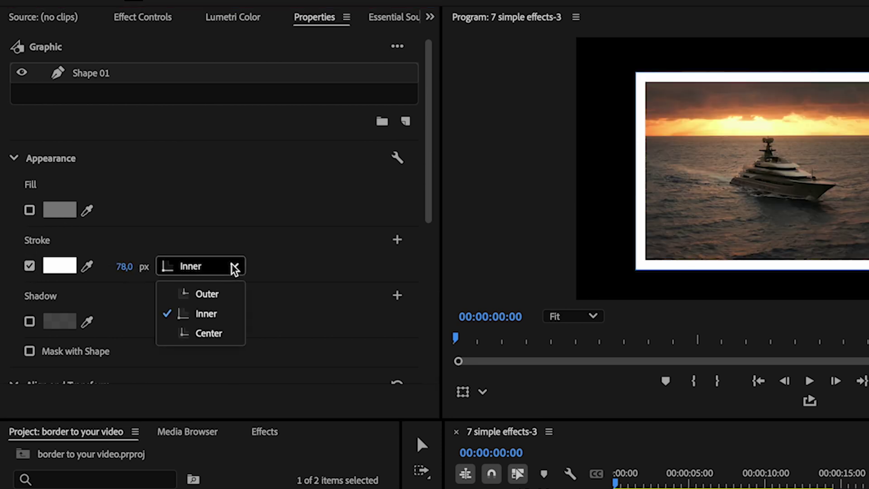
left_click(218, 314)
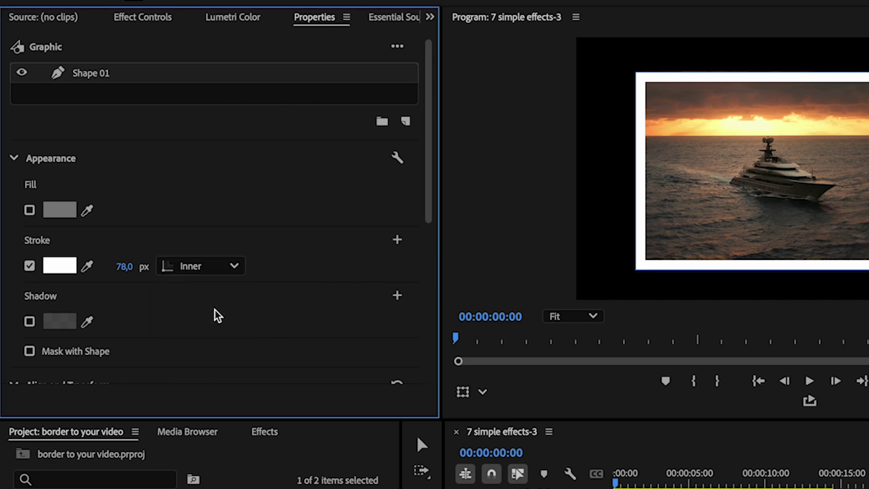
scroll(246, 330, "down", 3)
scroll(245, 336, "down", 2)
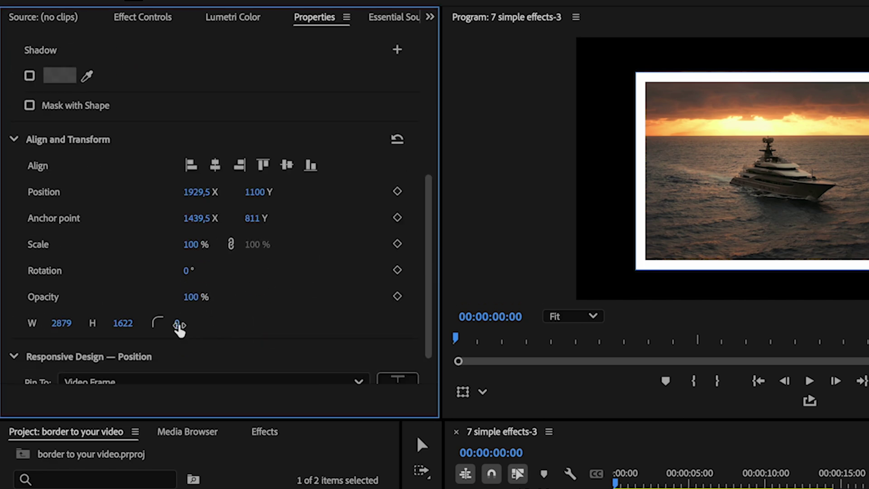
Set the border's corner radius to 270 and drag Roughen Edges onto the yacht clip
left_click_drag(316, 308, 380, 305)
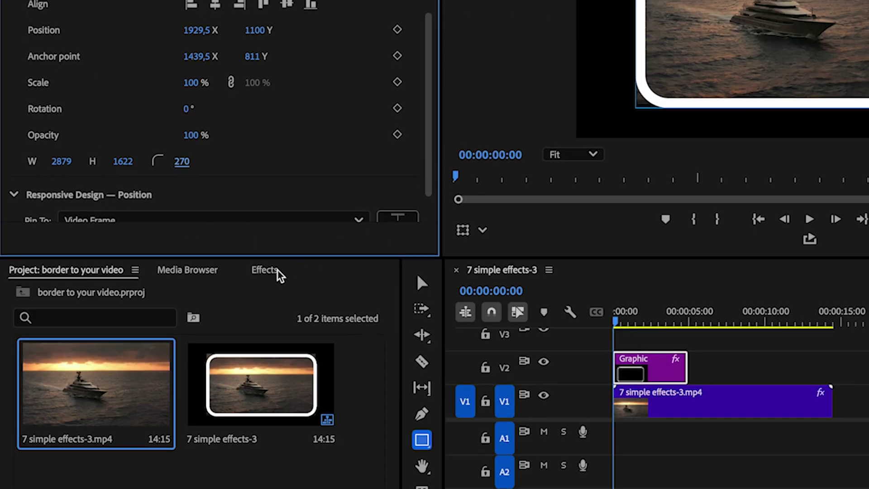
left_click(271, 272)
type("ro")
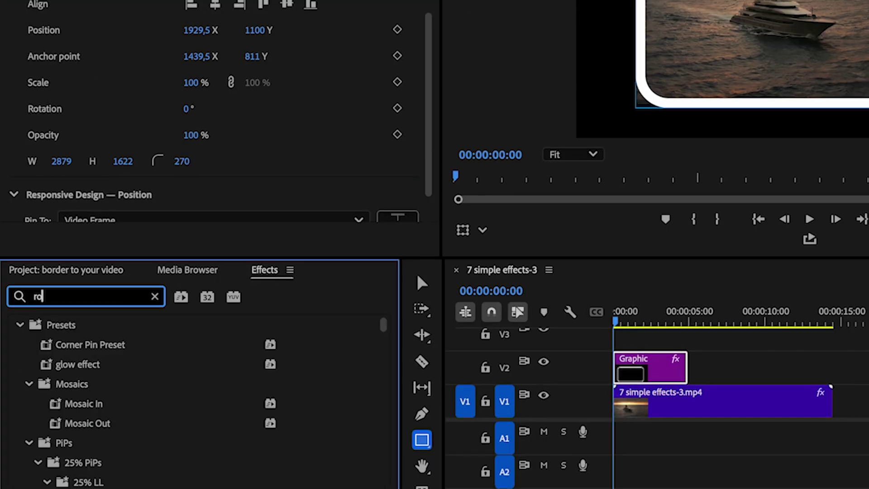
type("ugh")
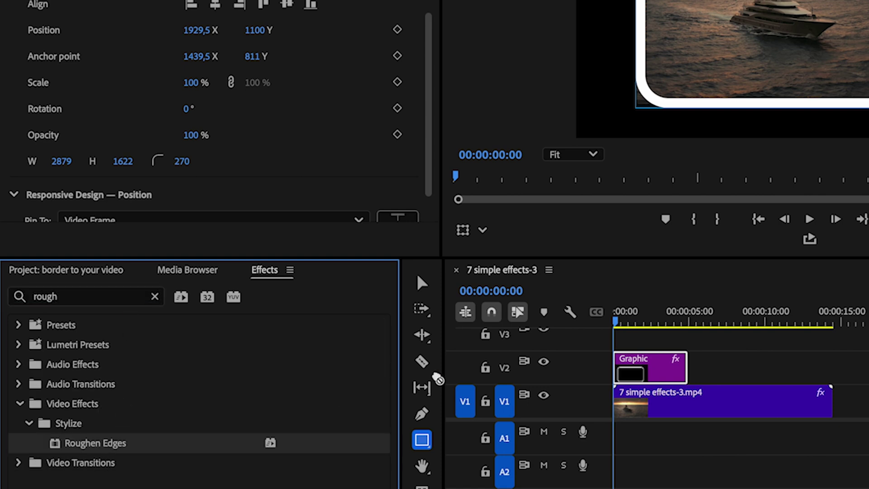
left_click_drag(96, 443, 679, 400)
Set Roughen Edges to Cut, border 499, sharpness 10, and extend the Graphic clip to match V1
left_click(164, 150)
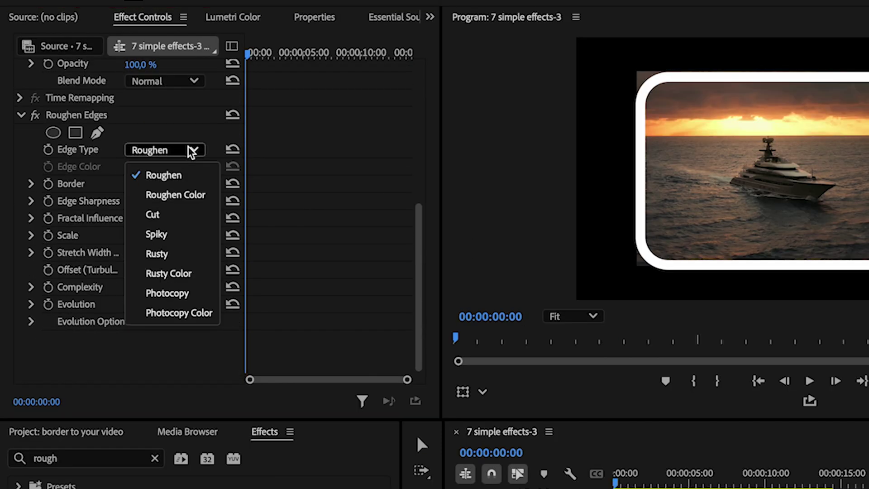
left_click(156, 210)
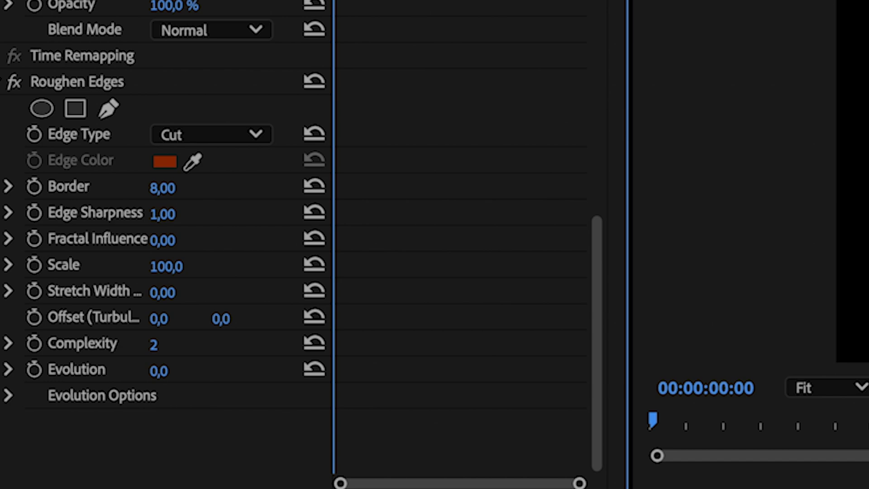
left_click(166, 214)
key("Return")
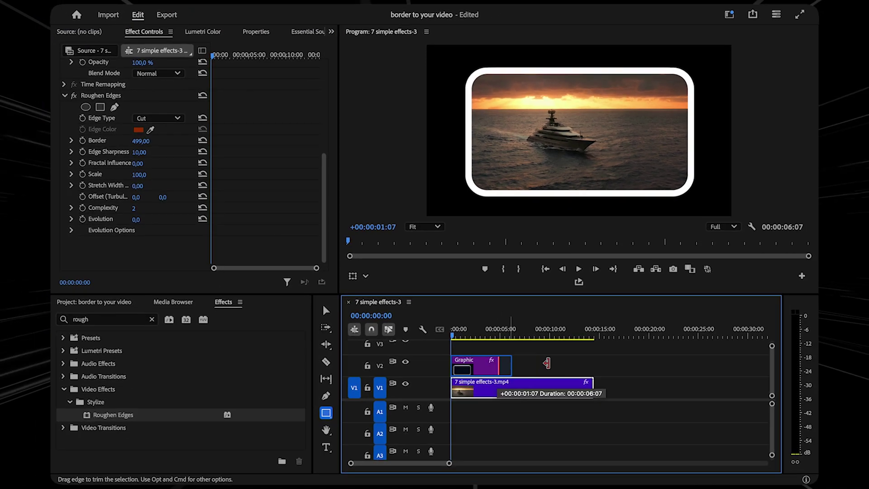
left_click_drag(547, 363, 593, 366)
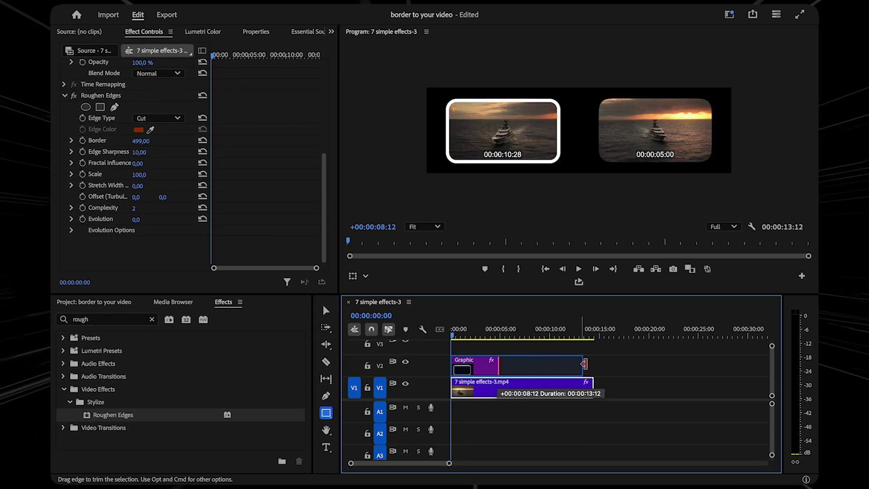
left_click_drag(611, 400, 516, 360)
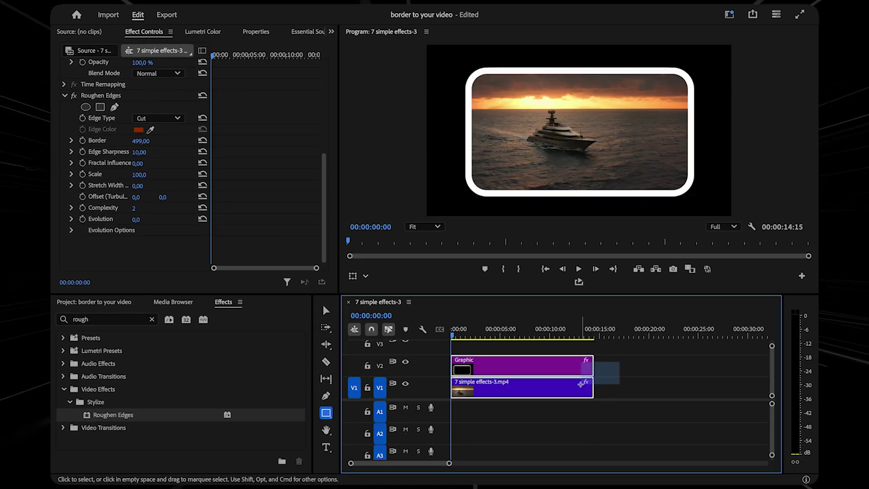
Nest the selected border and yacht clips into a single sequence, keeping the default name
right_click(584, 381)
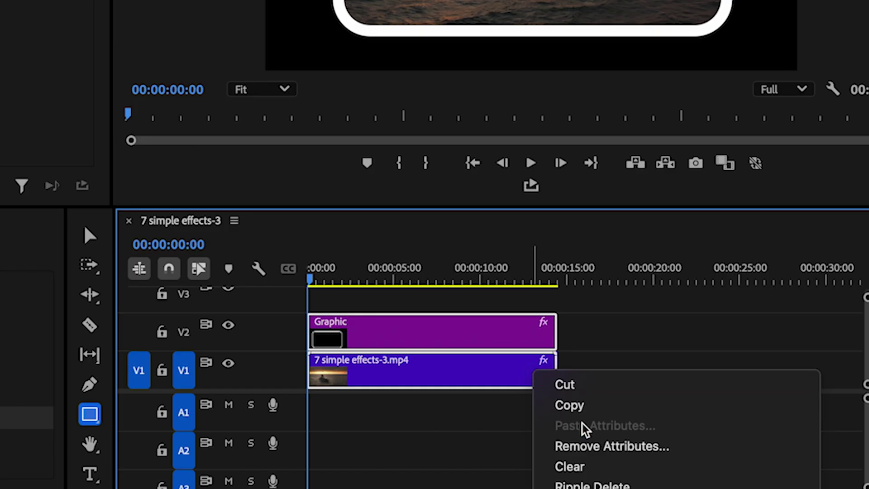
scroll(576, 414, "down", 5)
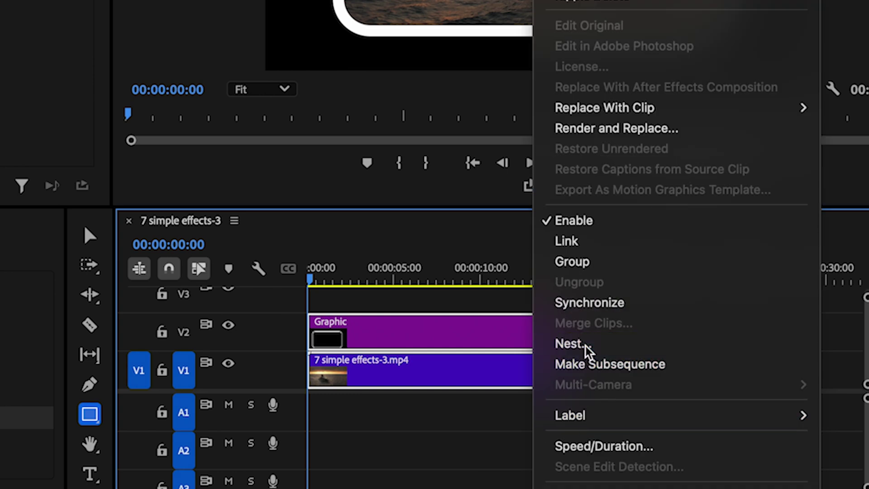
left_click(573, 344)
left_click(375, 169)
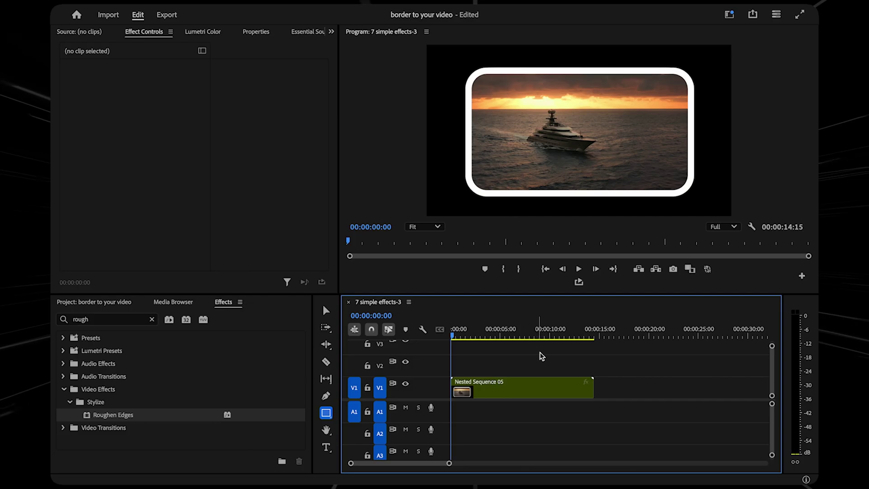
Select the nested clip and nudge it within the Program monitor frame
left_click(527, 385)
left_click(326, 310)
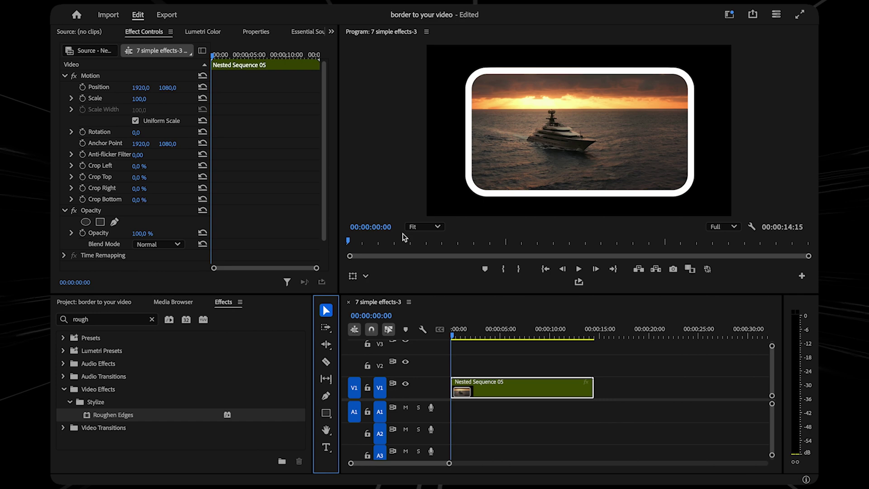
left_click(518, 134)
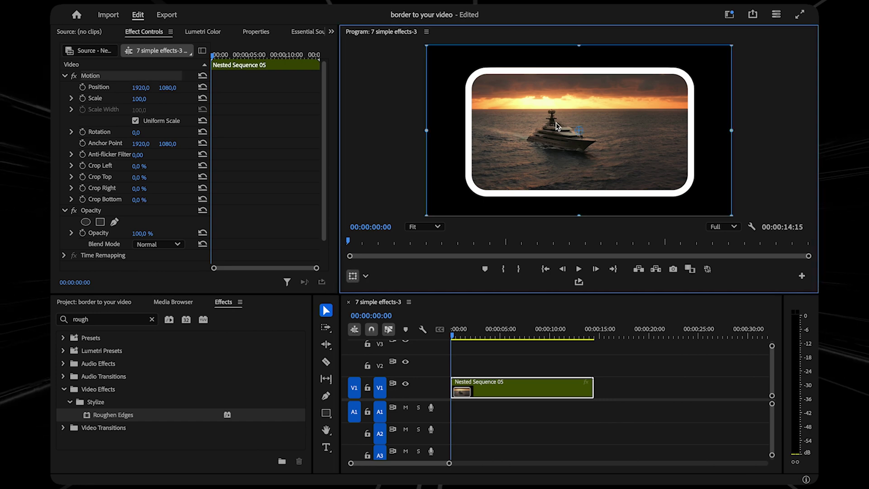